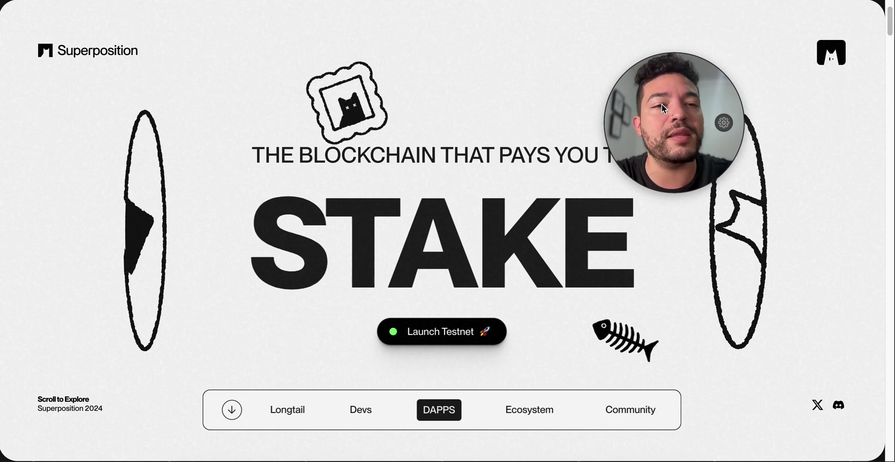
pyautogui.moveTo(662, 106); pyautogui.dragTo(683, 86)
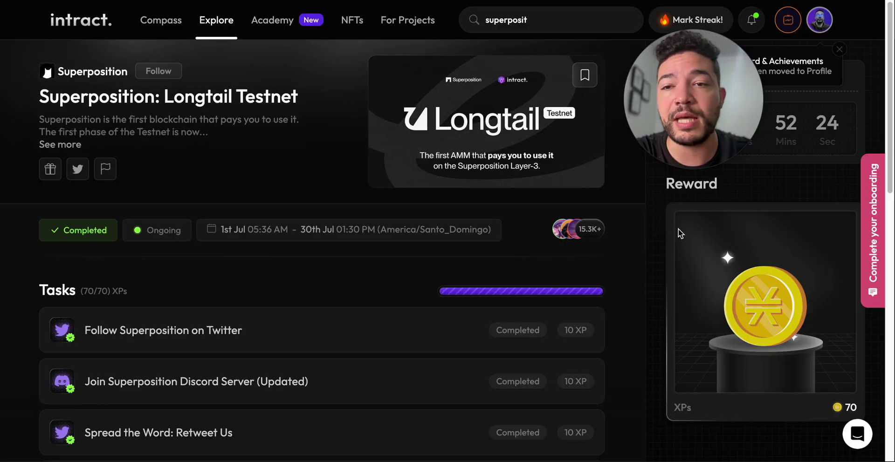
# - Review the task list of the Superposition: Longtail Testnet campaign on Intract
pyautogui.scroll(-1, 648, 307)
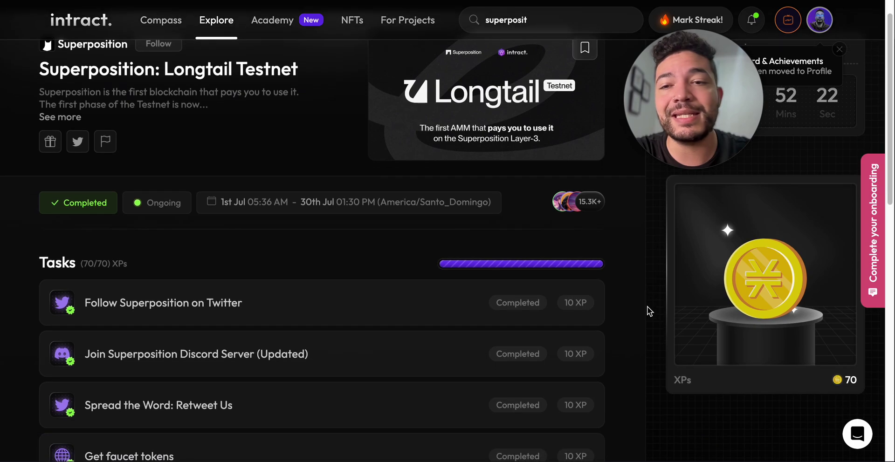
pyautogui.scroll(-1, 647, 306)
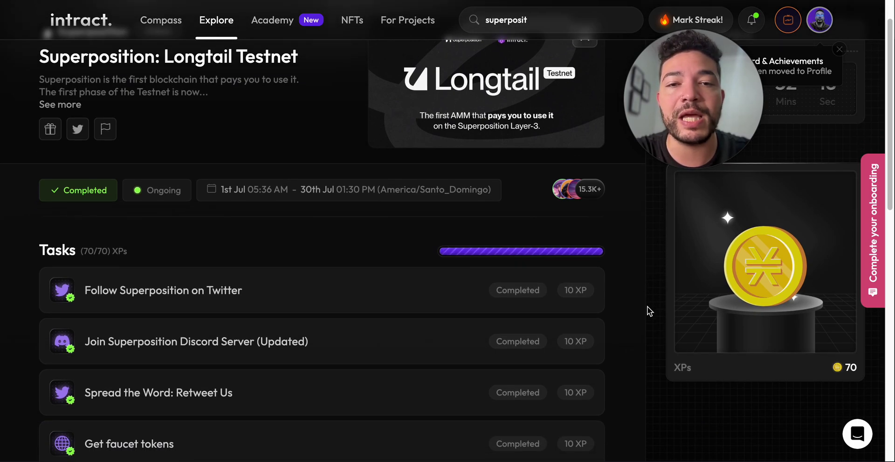
pyautogui.scroll(-3, 647, 306)
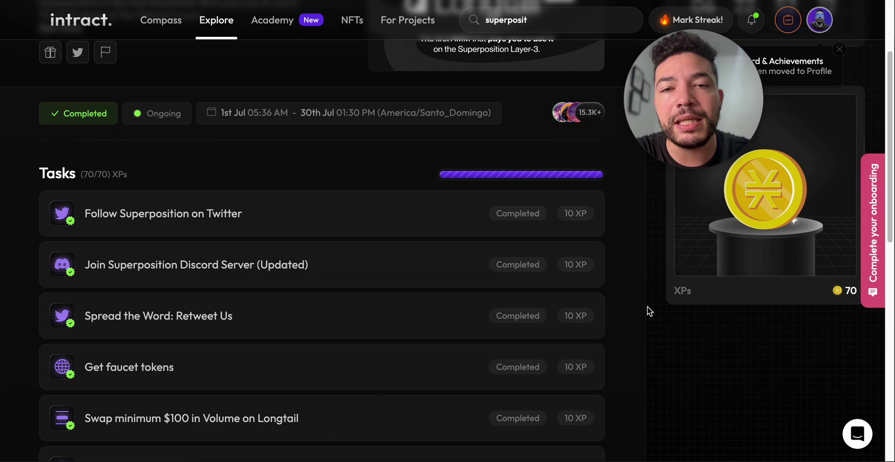
pyautogui.scroll(3, 583, 159)
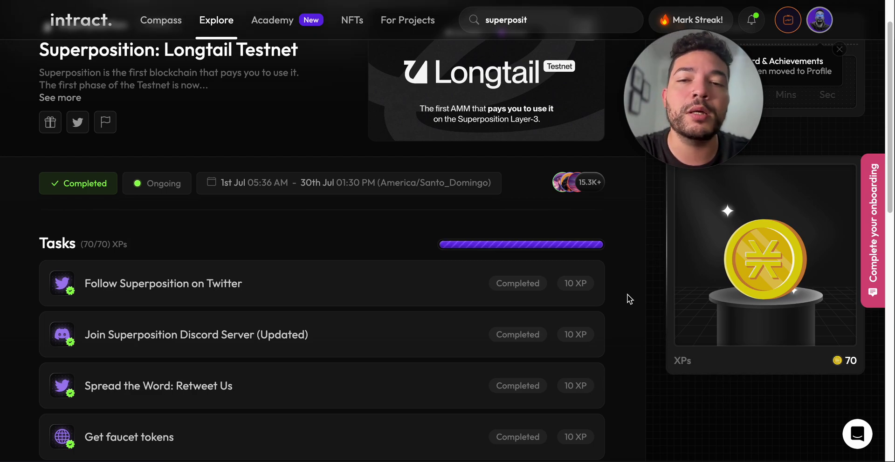
pyautogui.scroll(-1, 627, 294)
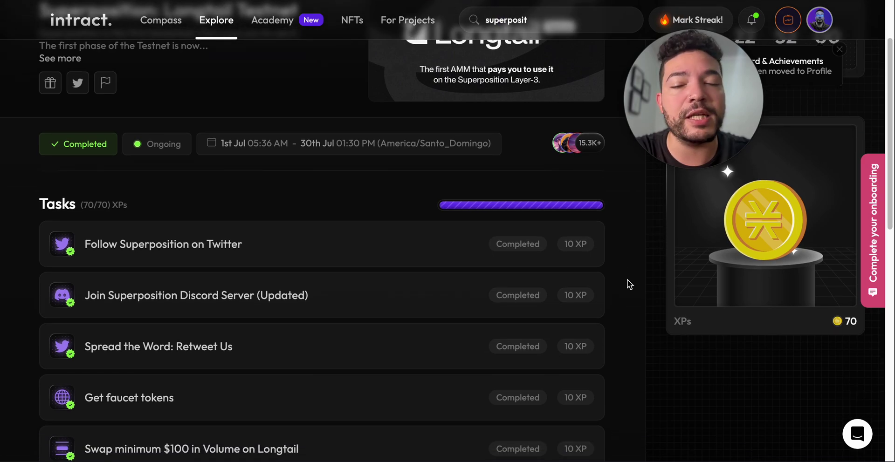
pyautogui.scroll(-1, 630, 285)
pyautogui.scroll(-2, 629, 283)
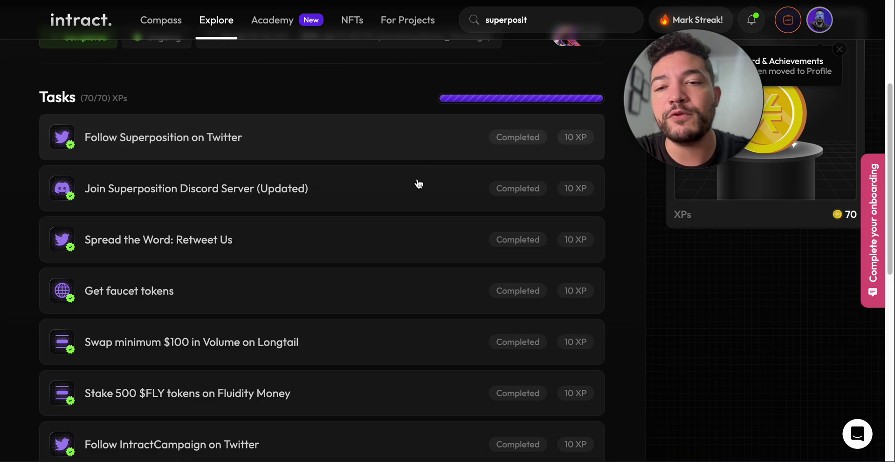
pyautogui.scroll(-1, 416, 194)
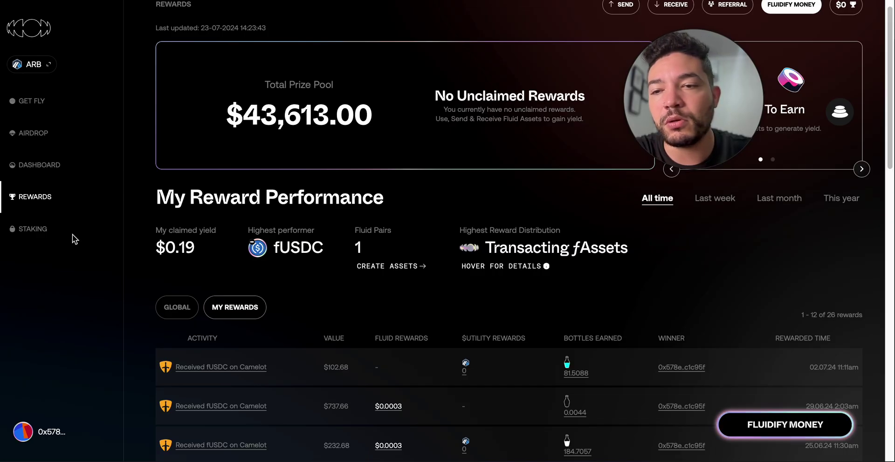
# - Open the staking stats on Fluidity Money and check the $FLY tier thresholds
pyautogui.click(35, 231)
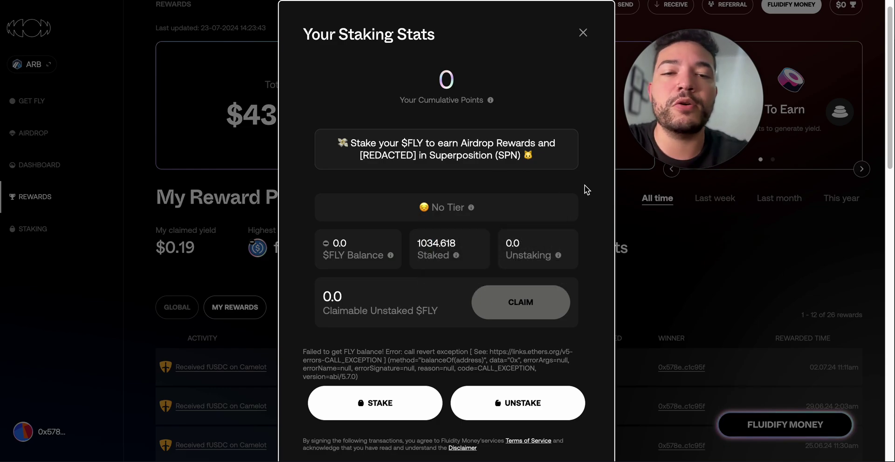
pyautogui.moveTo(471, 209)
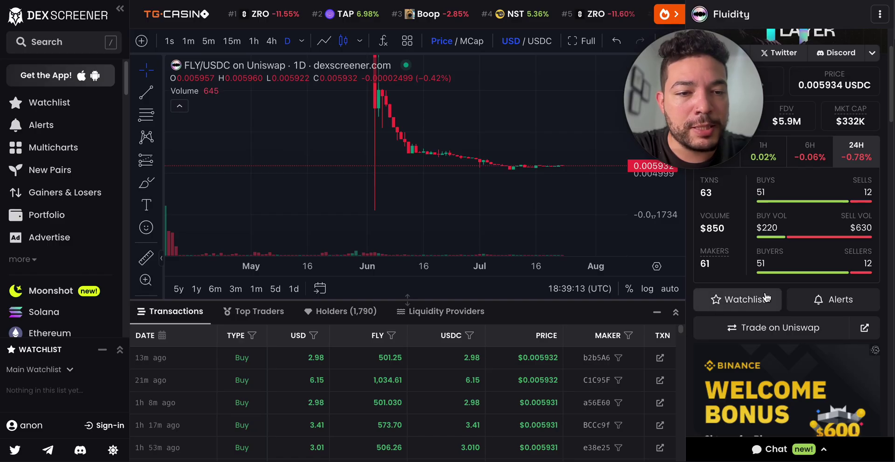
# - Convert 5000 FLY to USD with the converter on Fluidity's DEX Screener page
pyautogui.scroll(-15, 777, 294)
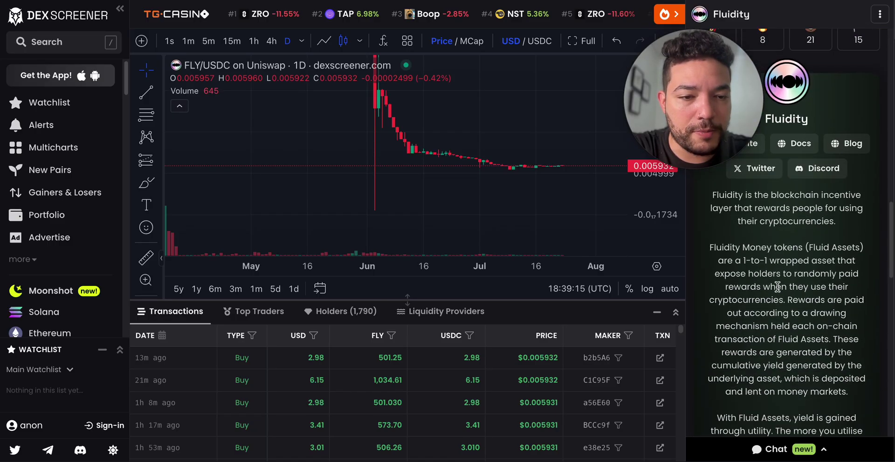
pyautogui.scroll(-6, 777, 287)
pyautogui.click(759, 299)
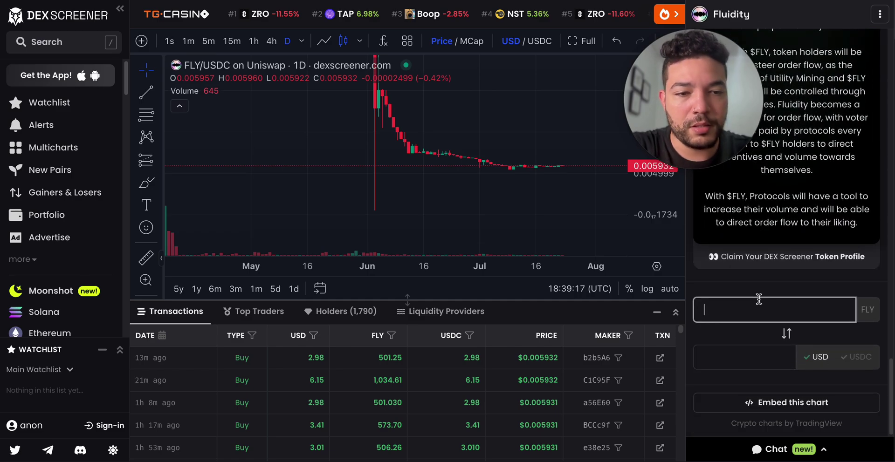
pyautogui.write('5000')
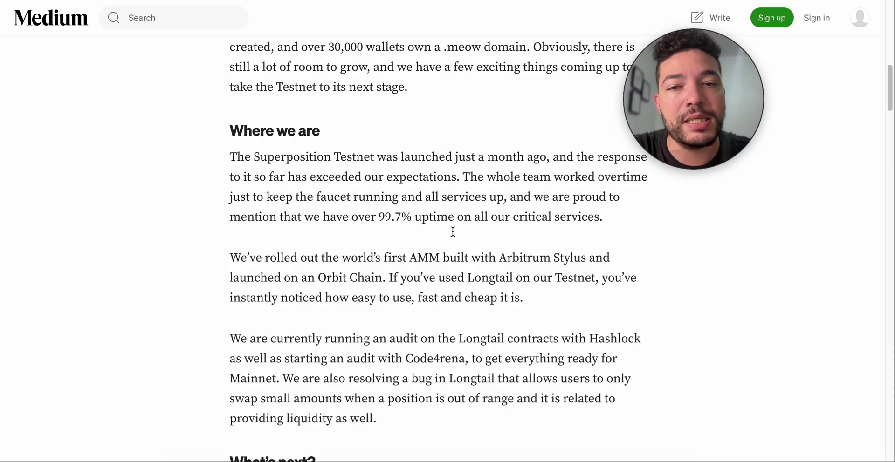
# - Read the $FLY staking and points section near the end of Superposition's Medium article
pyautogui.scroll(-20, 443, 258)
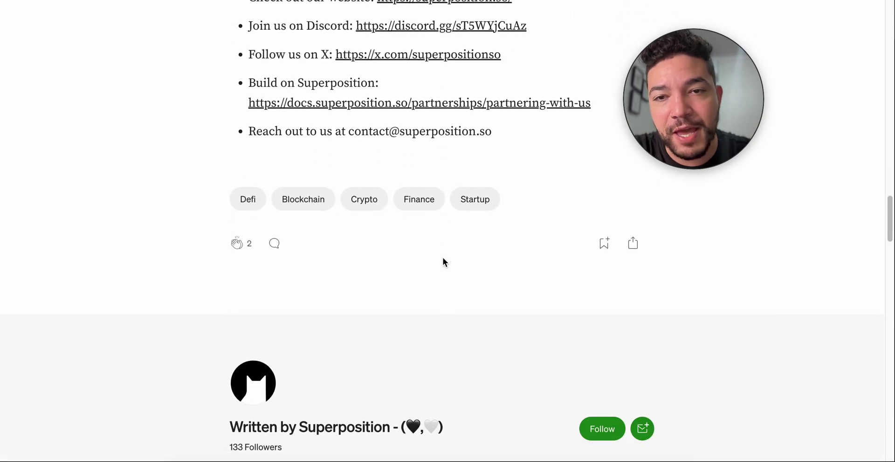
pyautogui.scroll(8, 443, 259)
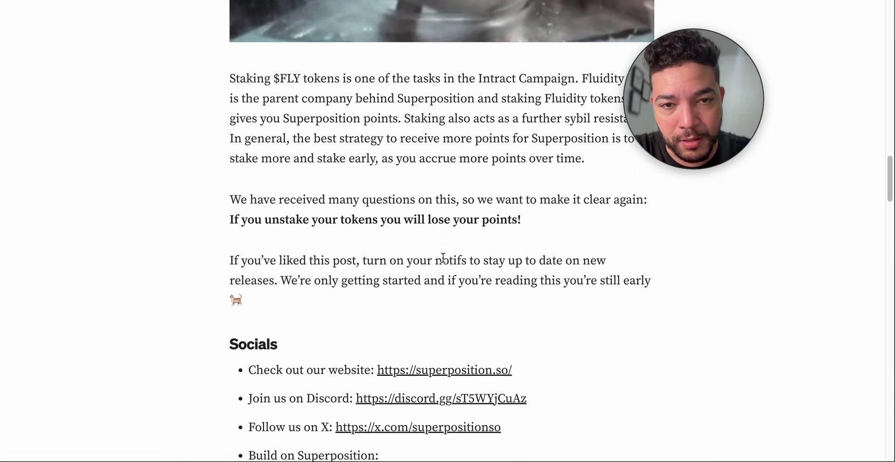
pyautogui.scroll(-1, 443, 259)
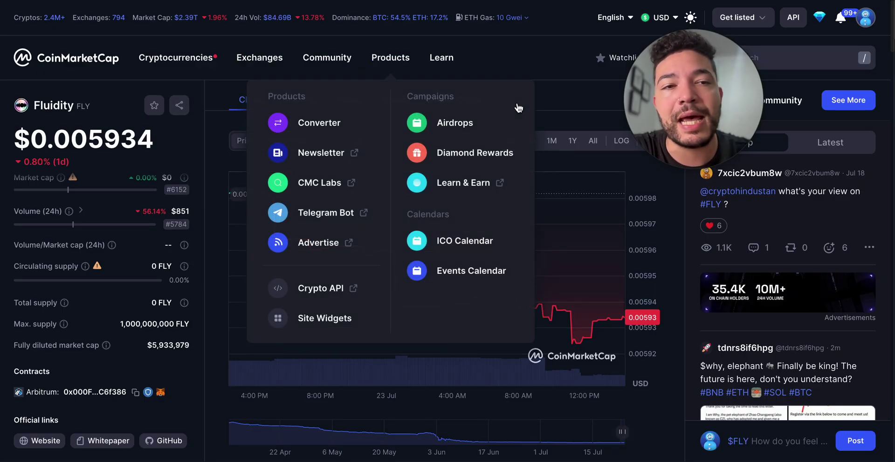
# - Look through the Fluidity (FLY) token page on CoinMarketCap
pyautogui.scroll(-2, 220, 221)
pyautogui.scroll(-2, 220, 222)
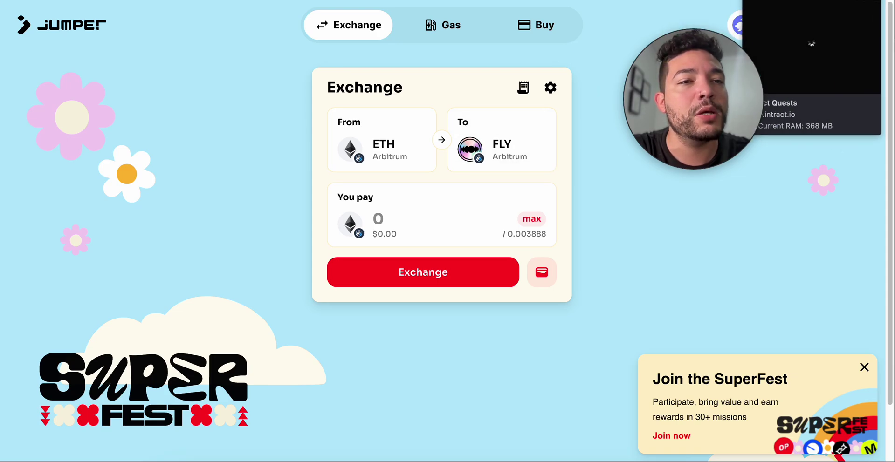
# - Check the staking task on Intract, and convert 500 FLY to USD on DEX Screener
pyautogui.click(811, 0)
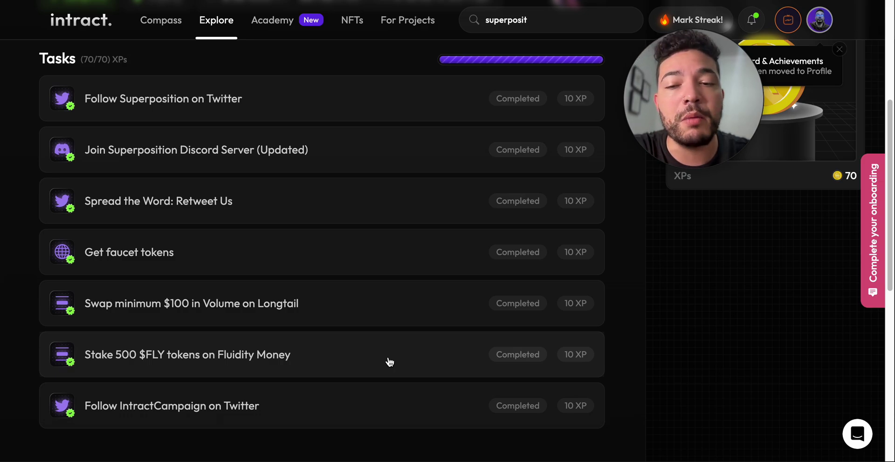
pyautogui.click(625, 0)
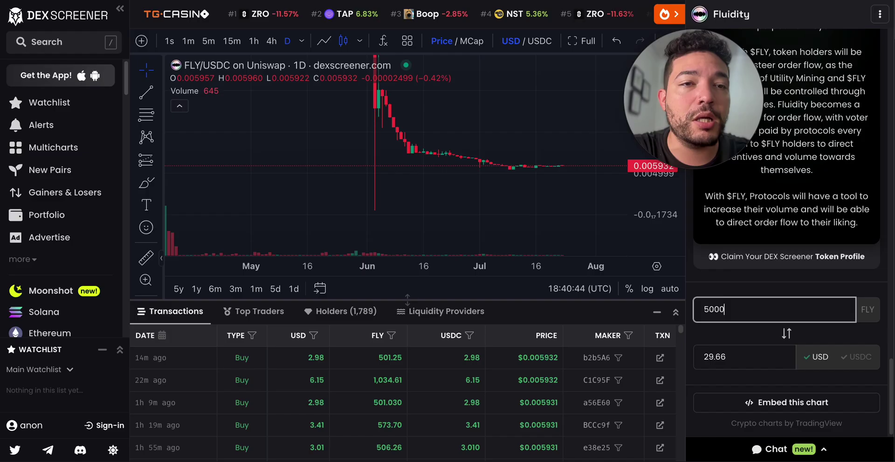
pyautogui.doubleClick(720, 311)
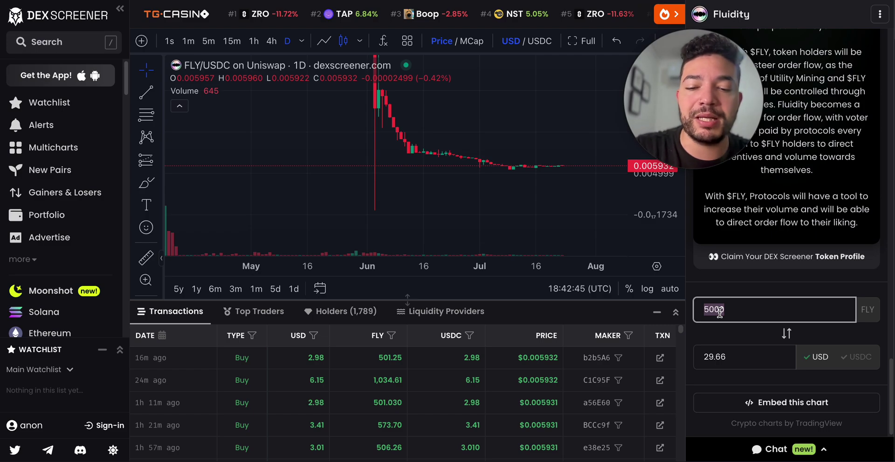
pyautogui.write('500')
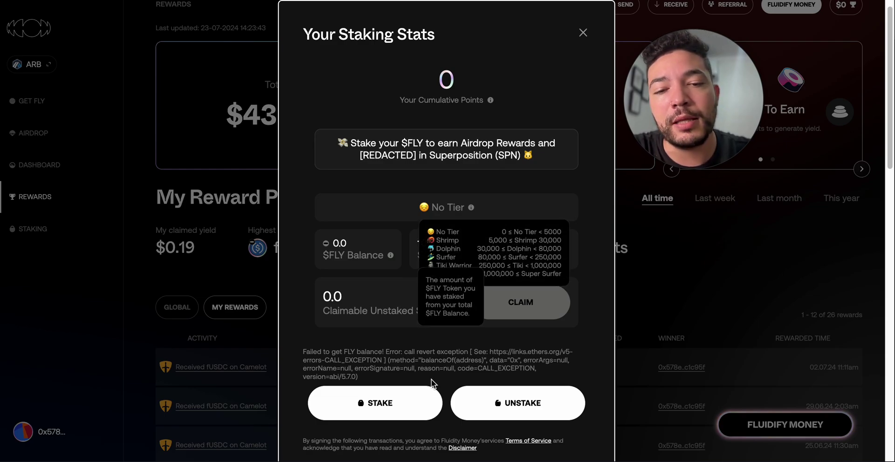
# - Start staking $FLY from the staking stats on Fluidity Money
pyautogui.click(391, 405)
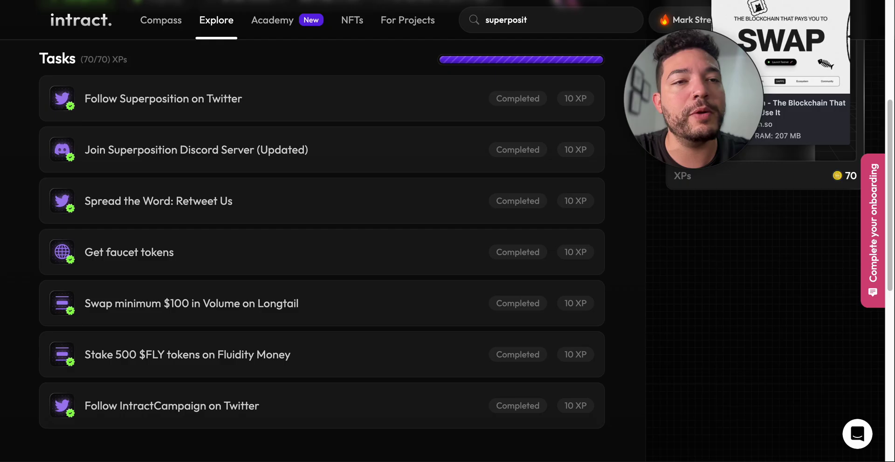
# - Launch the testnet from the Superposition website and open the Longtail AMM app
pyautogui.click(699, 0)
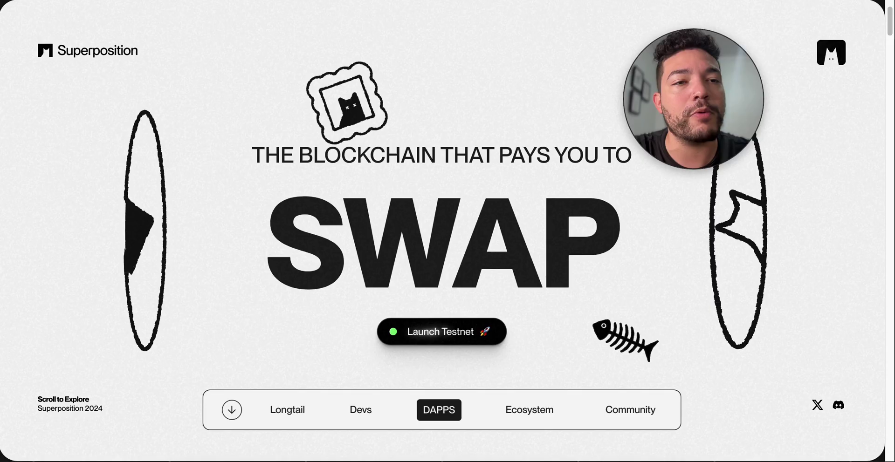
pyautogui.click(460, 343)
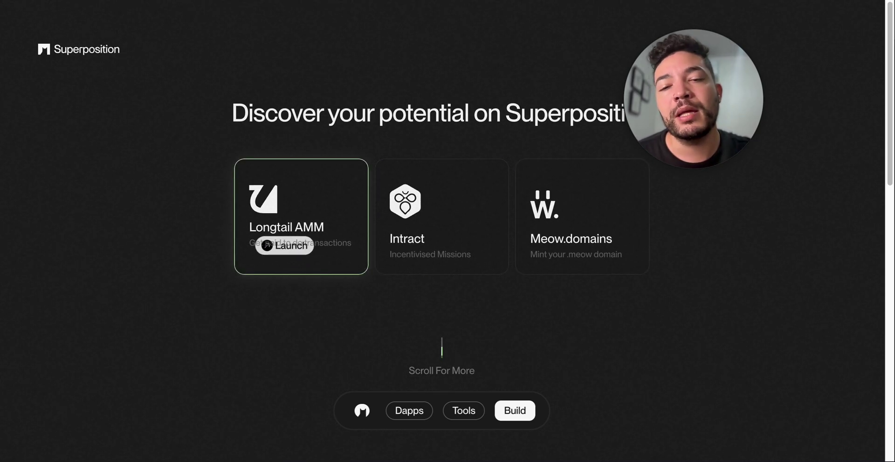
pyautogui.click(267, 246)
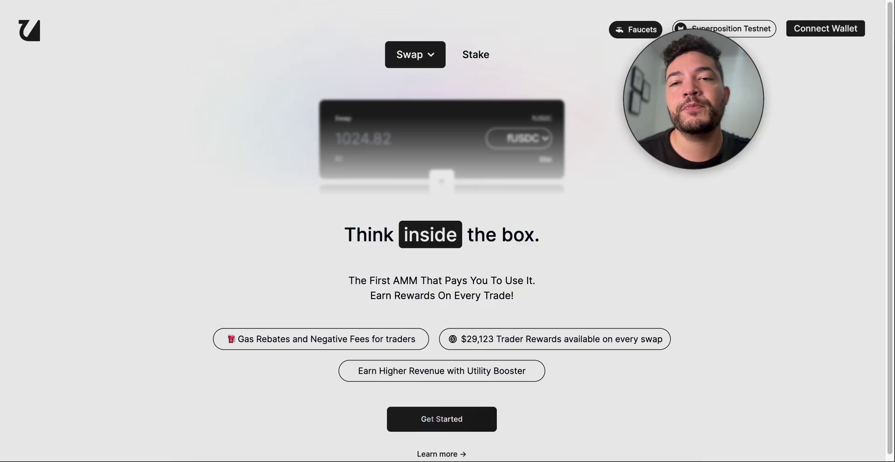
pyautogui.moveTo(648, 80); pyautogui.dragTo(704, 172)
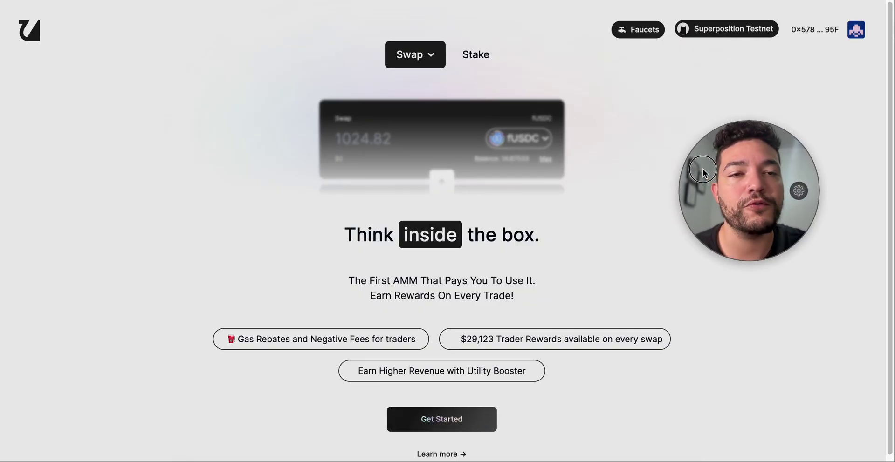
# - Open the SPN faucet from Longtail and examine its wallet request form
pyautogui.click(641, 32)
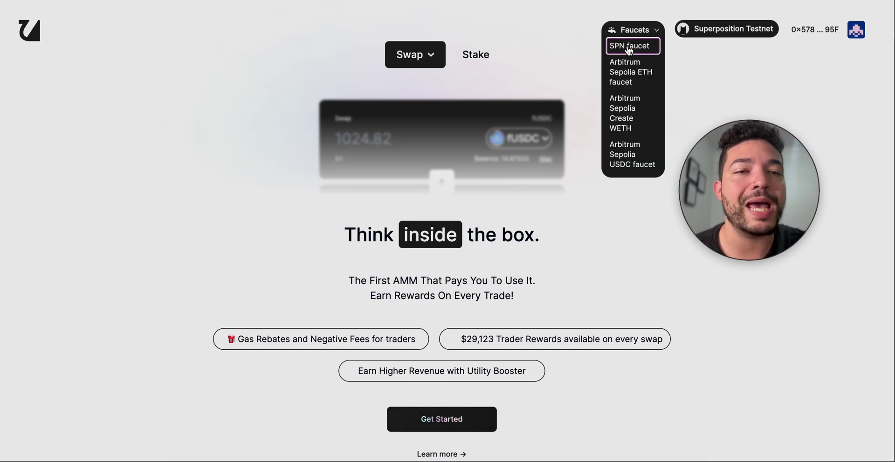
pyautogui.click(628, 46)
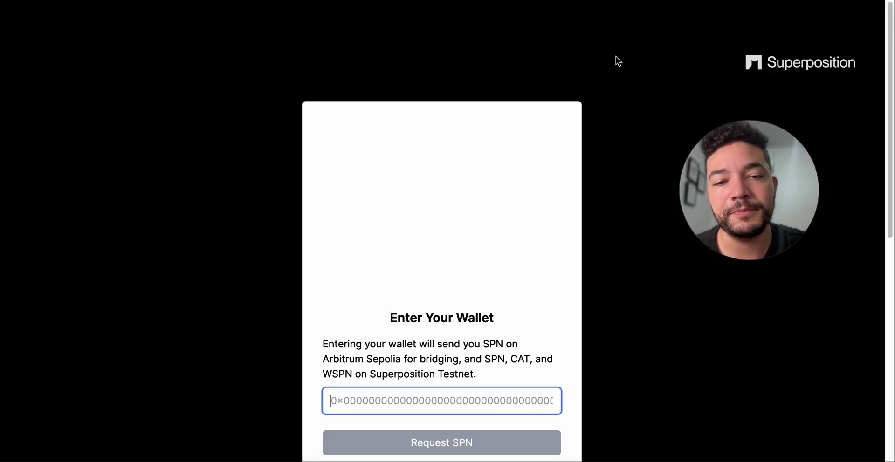
pyautogui.scroll(-1, 468, 382)
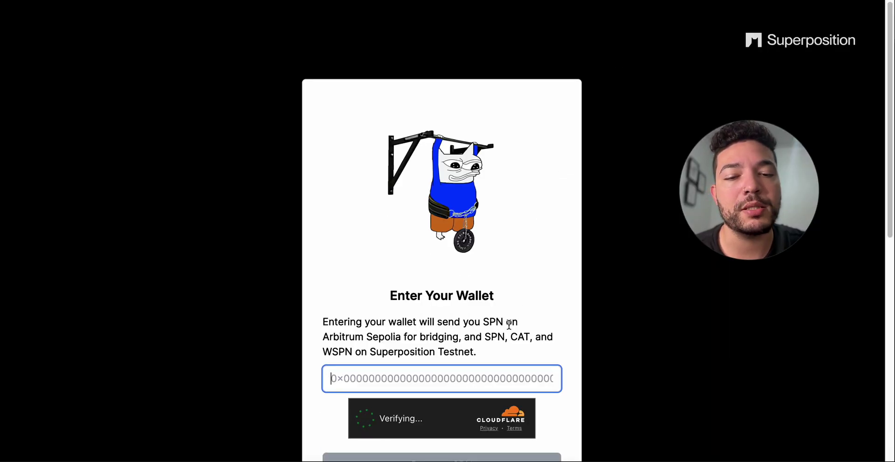
pyautogui.scroll(-3, 509, 325)
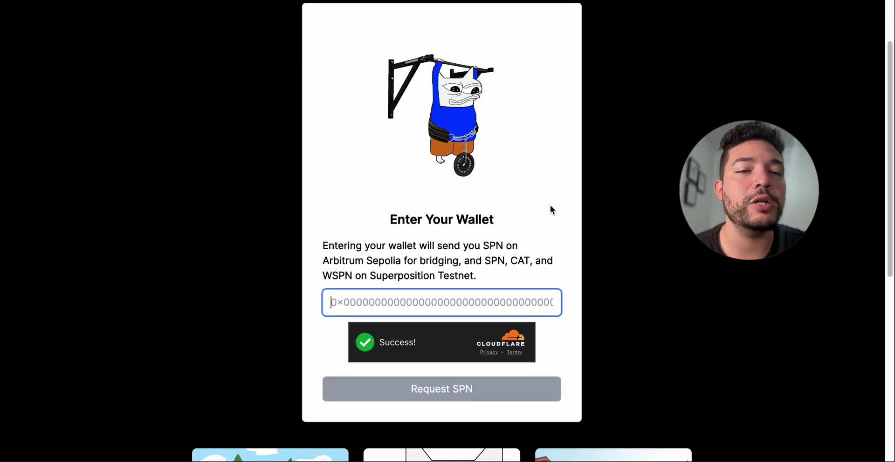
pyautogui.scroll(3, 550, 207)
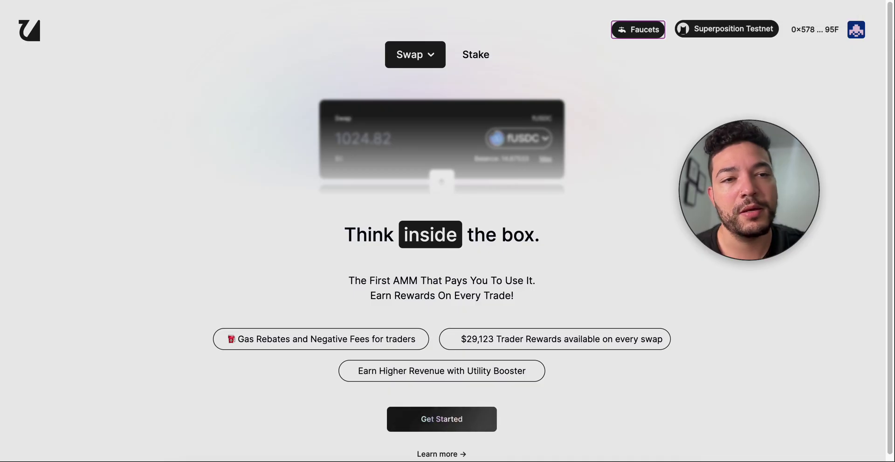
# - Set up a Longtail swap of 100 CAT for fUSDC
pyautogui.click(442, 419)
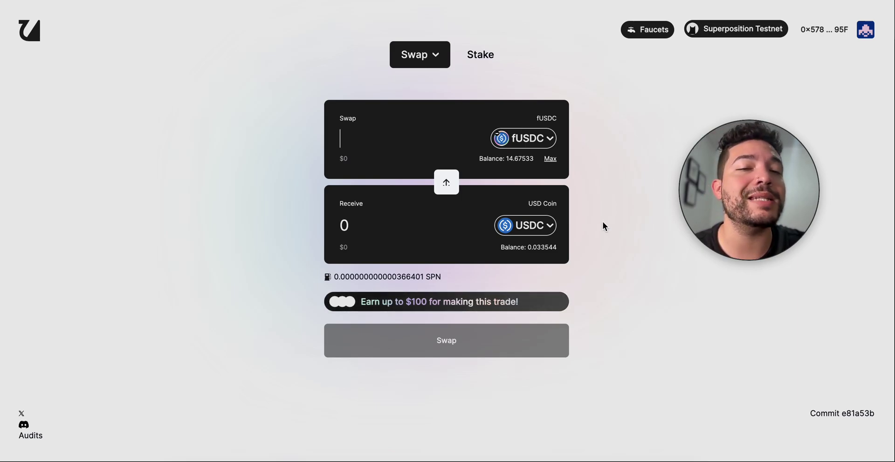
pyautogui.click(530, 139)
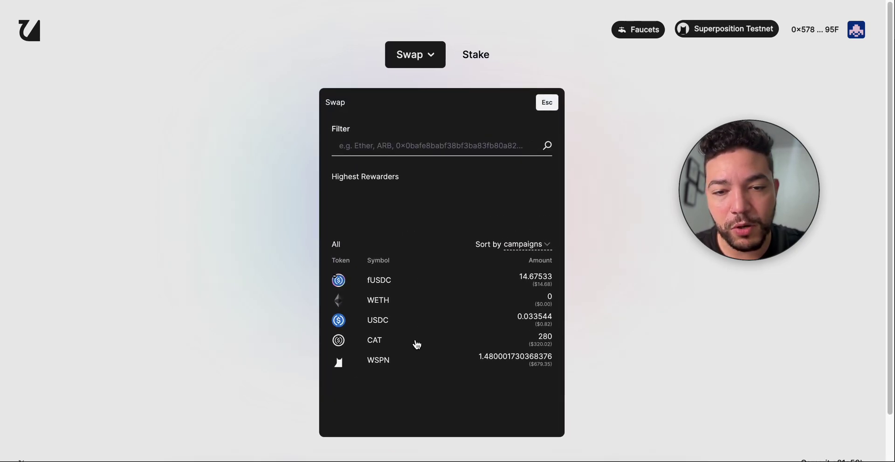
pyautogui.click(417, 345)
pyautogui.click(378, 138)
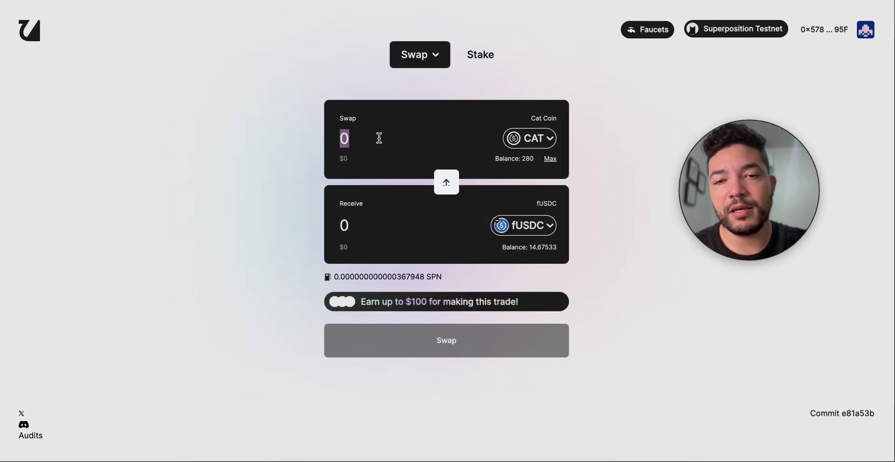
pyautogui.write('100')
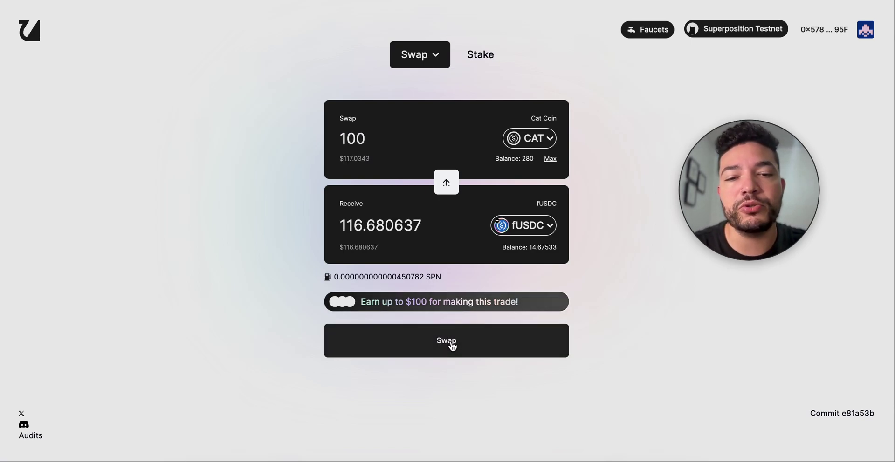
# - Try to execute the swap of 100 CAT for fUSDC and dismiss the outcome dialog
pyautogui.click(449, 347)
pyautogui.click(471, 321)
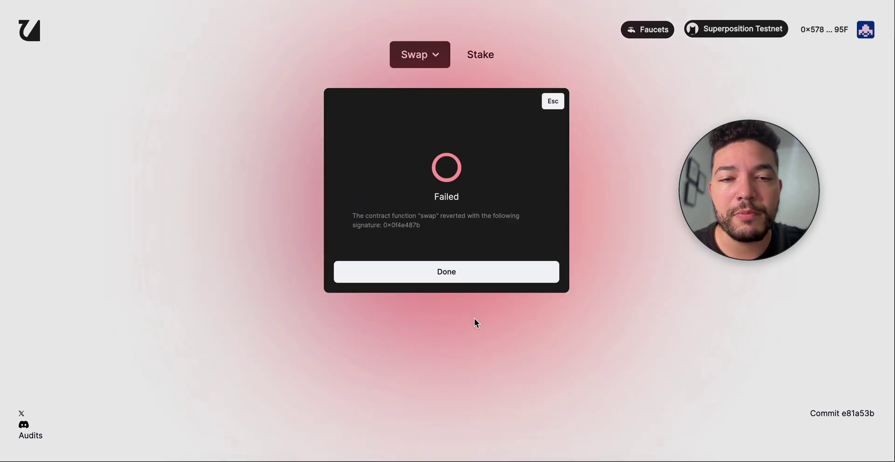
pyautogui.click(513, 270)
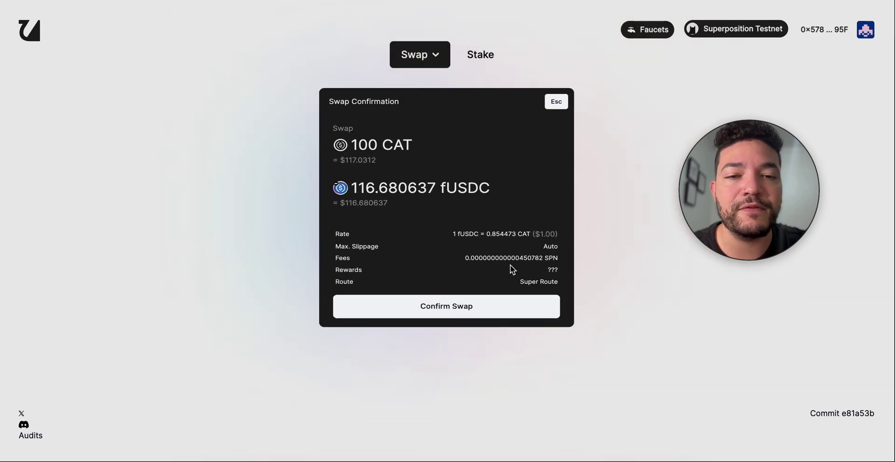
# - Set the swap amount to 10 CAT for fUSDC, submit the swap and confirm the transaction in the wallet
pyautogui.press('BackSpace')
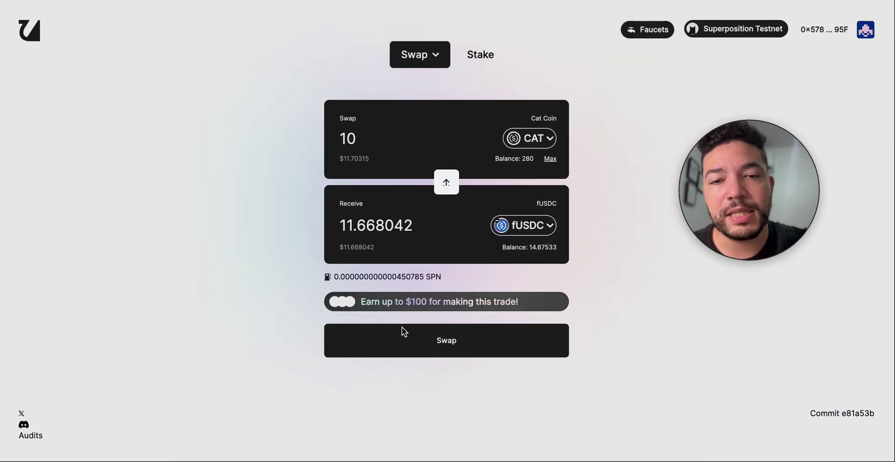
pyautogui.click(403, 337)
pyautogui.click(480, 330)
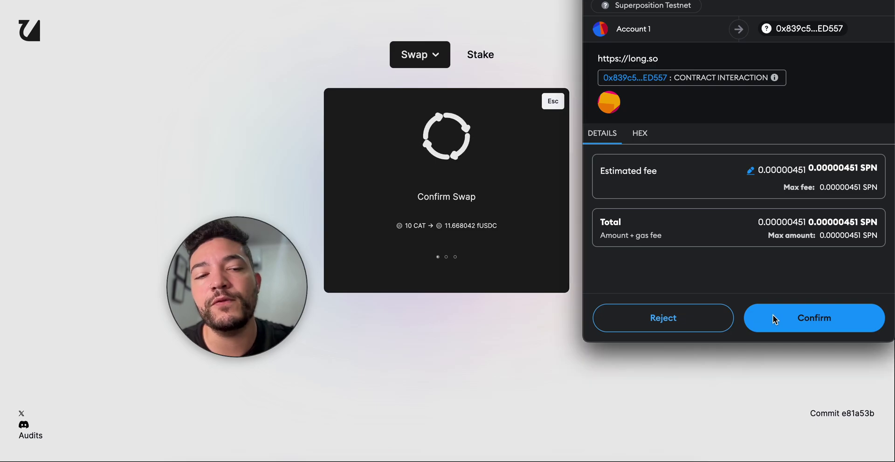
pyautogui.click(770, 322)
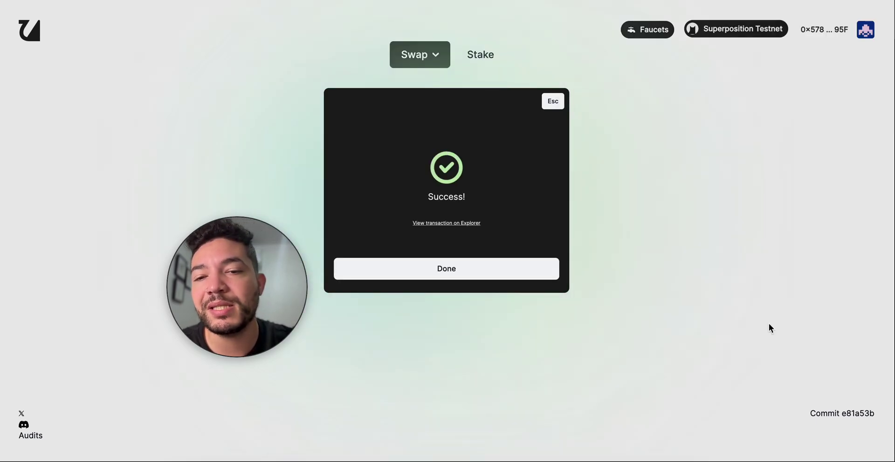
# - Check the wallet's token list and close the completed swap's dialog
pyautogui.click(677, 2)
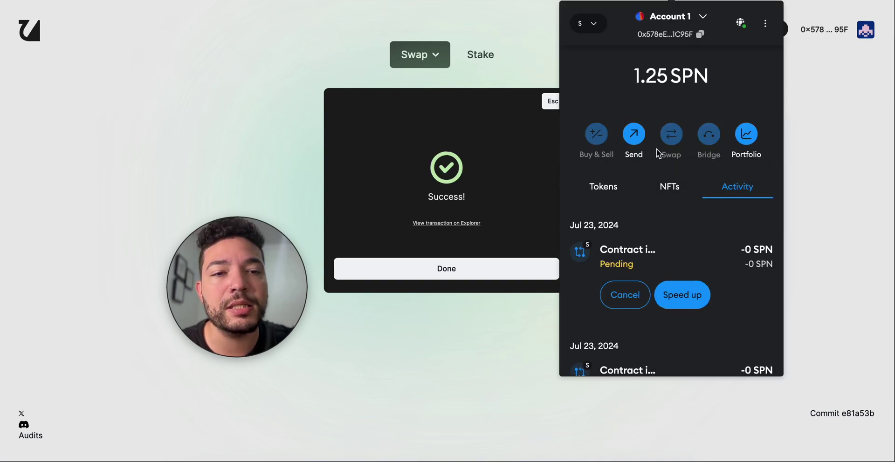
pyautogui.click(622, 198)
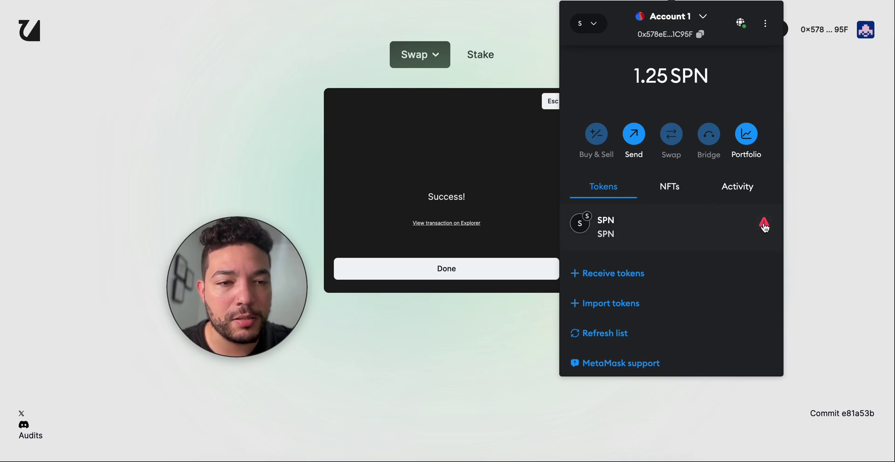
pyautogui.click(510, 266)
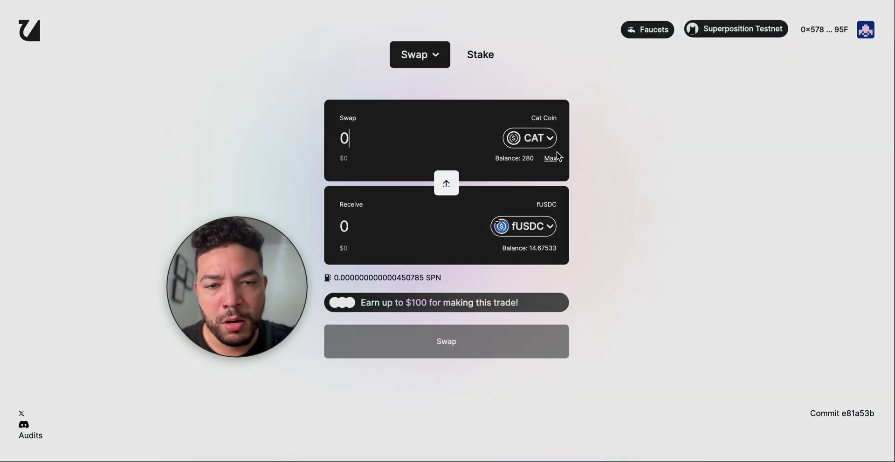
# - Open the latest contract interaction from the wallet's activity in the block explorer and examine its transferred tokens and fees
pyautogui.click(627, 30)
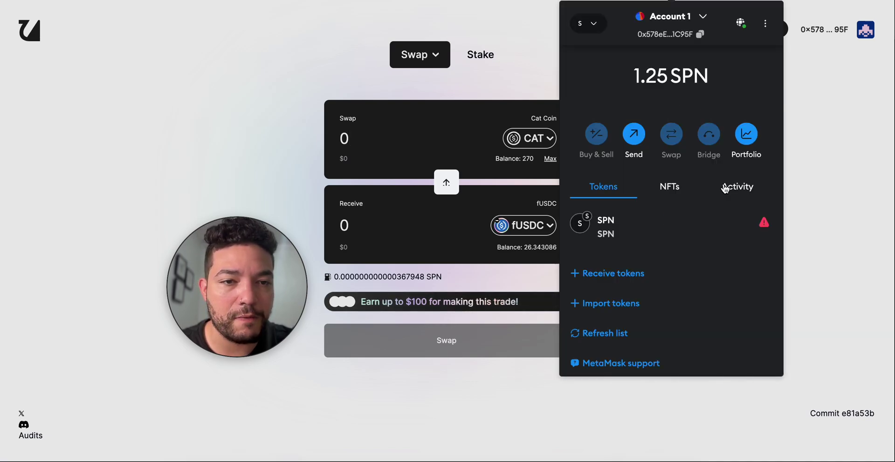
pyautogui.click(737, 186)
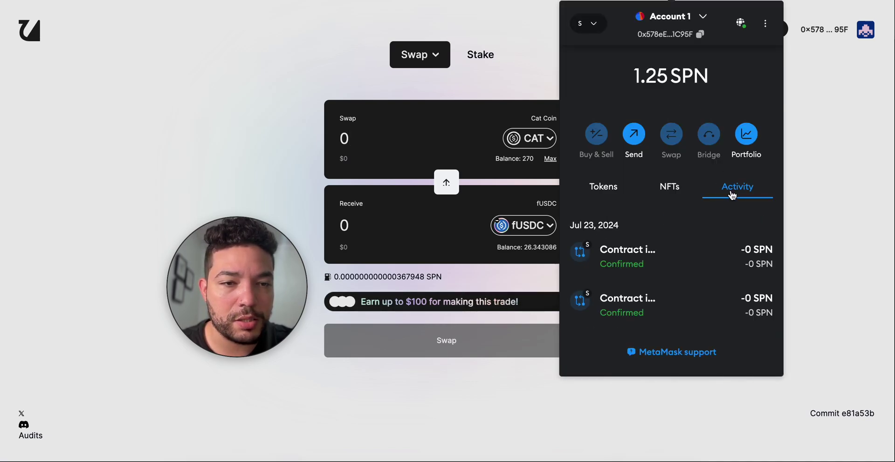
pyautogui.click(711, 244)
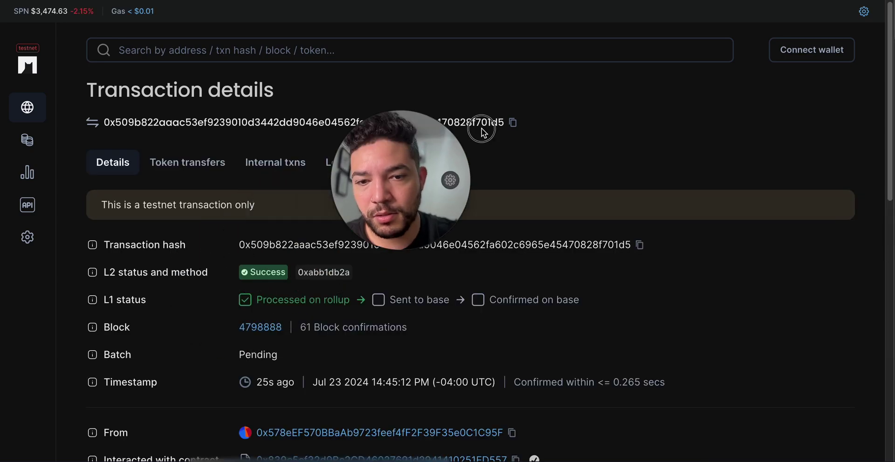
pyautogui.scroll(-1, 427, 281)
pyautogui.scroll(-3, 427, 281)
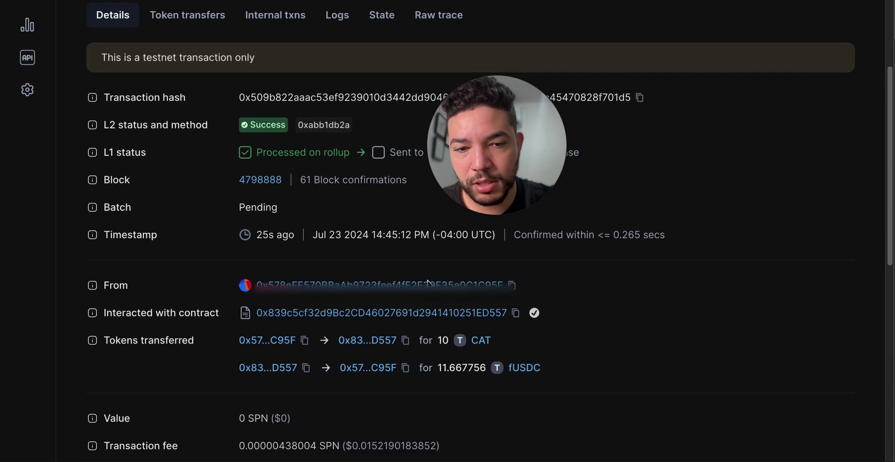
pyautogui.scroll(-2, 427, 281)
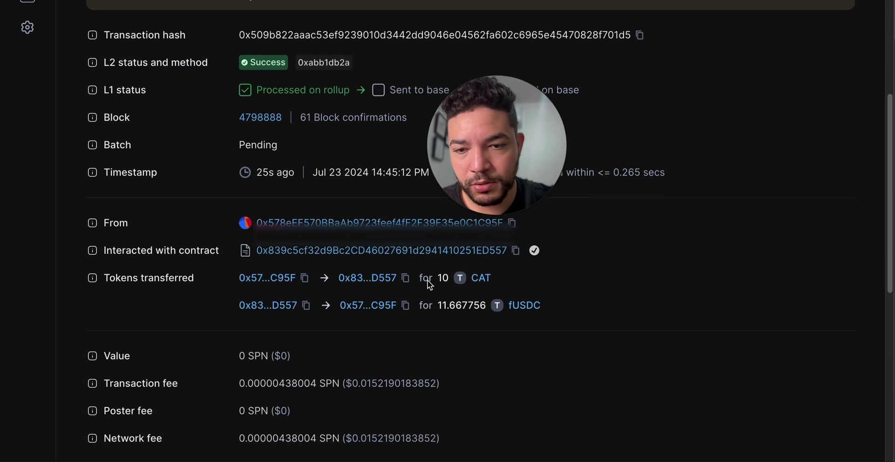
pyautogui.scroll(-1, 278, 355)
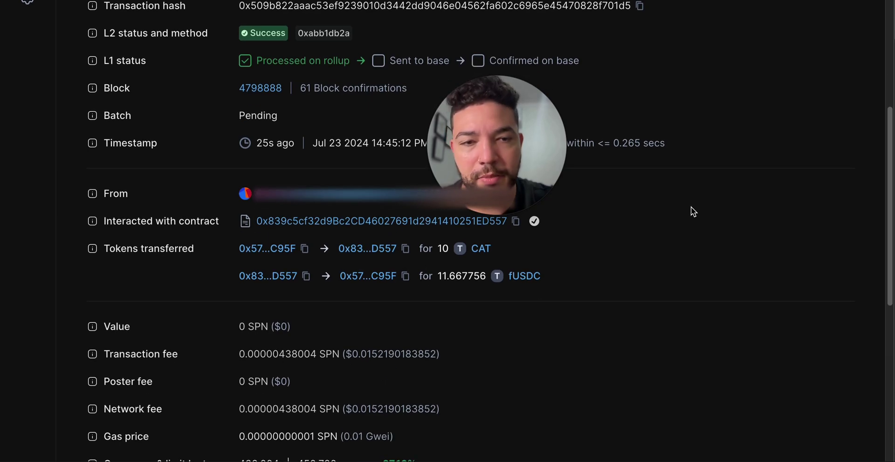
pyautogui.scroll(5, 681, 255)
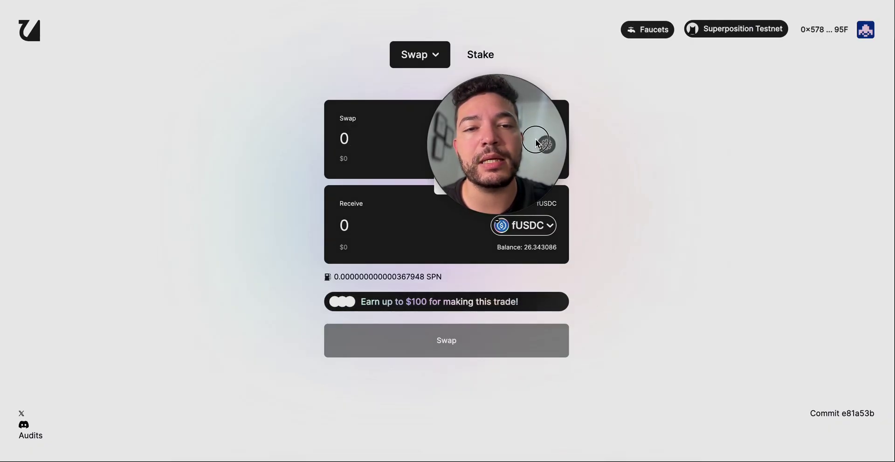
# - Set up a new stake position in the CAT/fUSDC pool with 10 CAT as the prime asset
pyautogui.moveTo(509, 200); pyautogui.dragTo(695, 169)
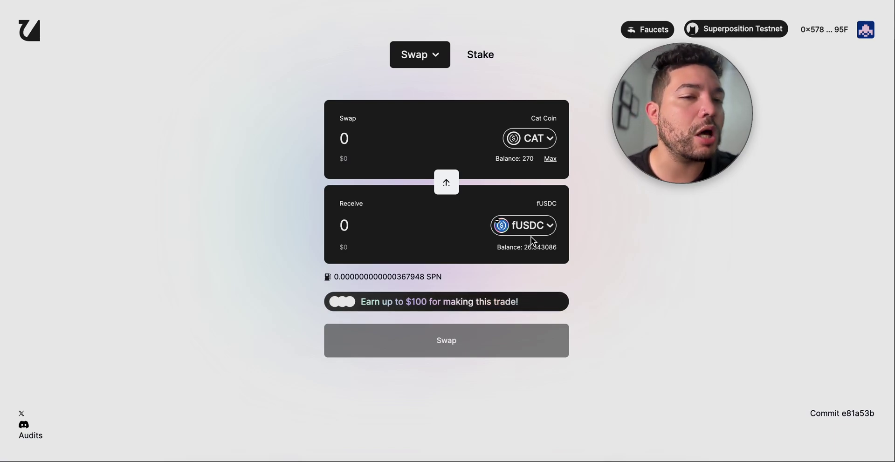
pyautogui.click(486, 55)
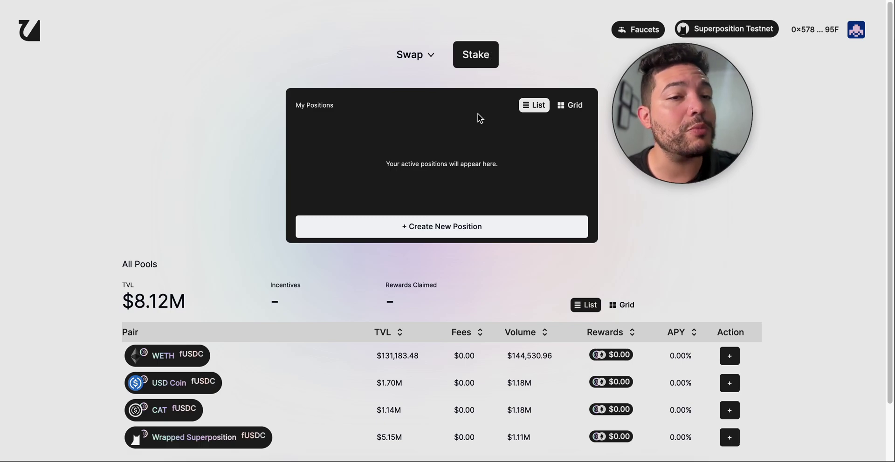
pyautogui.click(449, 227)
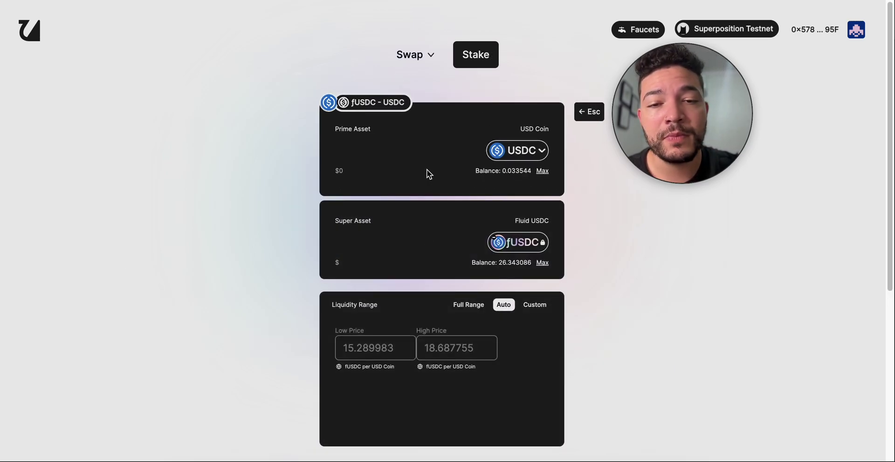
pyautogui.click(589, 111)
pyautogui.scroll(-2, 605, 261)
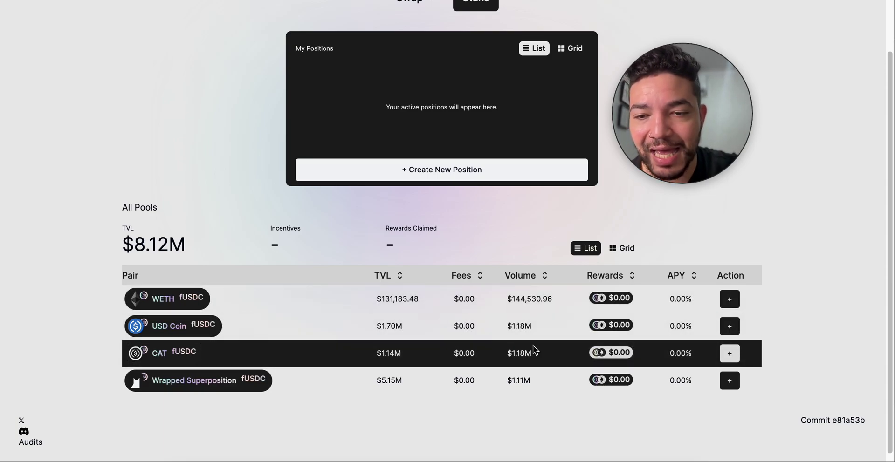
pyautogui.click(730, 356)
pyautogui.click(446, 101)
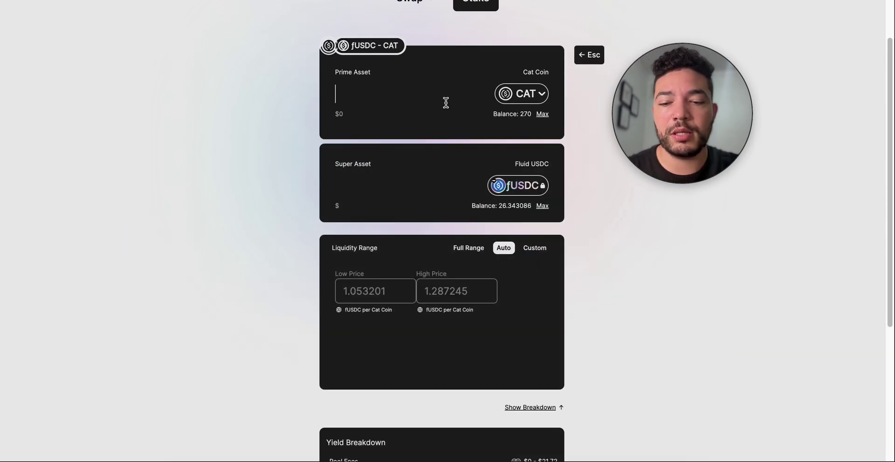
pyautogui.write('10')
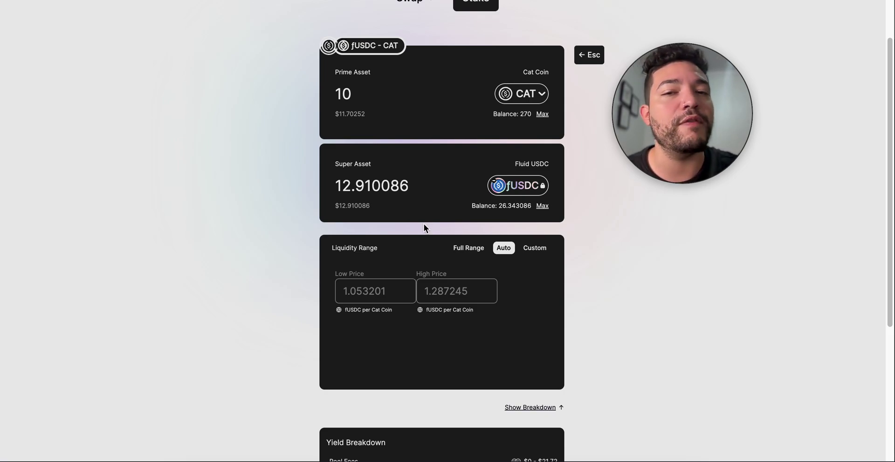
# - Submit the 10 CAT stake position and confirm it in the stake confirmation
pyautogui.scroll(-5, 424, 228)
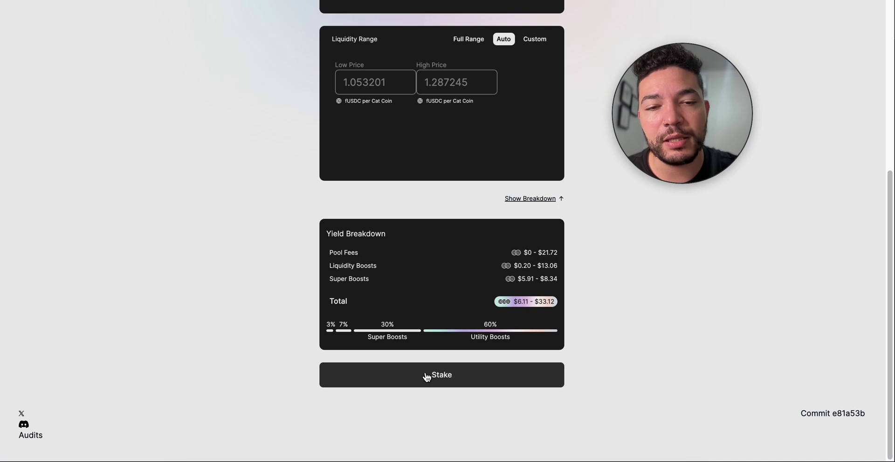
pyautogui.click(427, 376)
pyautogui.scroll(-2, 484, 371)
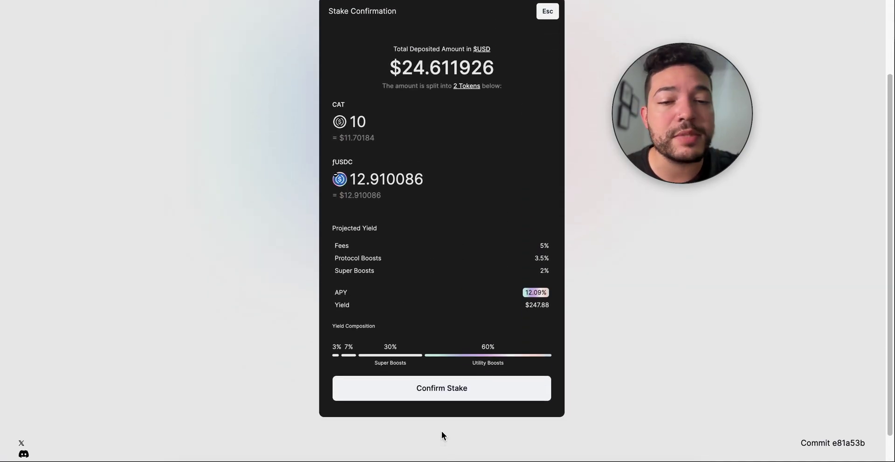
pyautogui.click(465, 389)
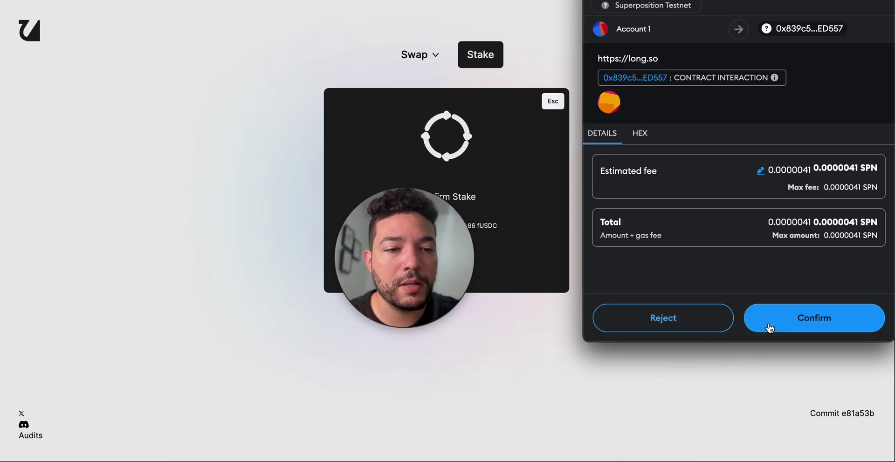
# - Confirm the stake's wallet requests, setting the fUSDC spending cap to the maximum
pyautogui.click(768, 322)
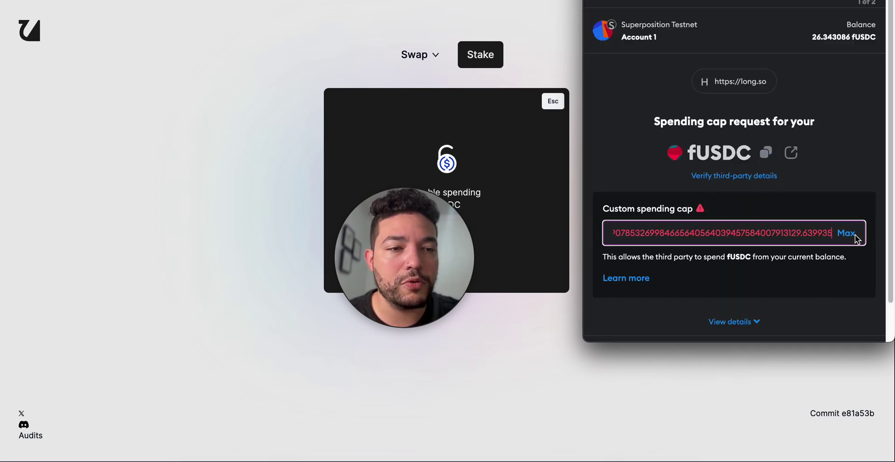
pyautogui.click(847, 233)
pyautogui.click(783, 313)
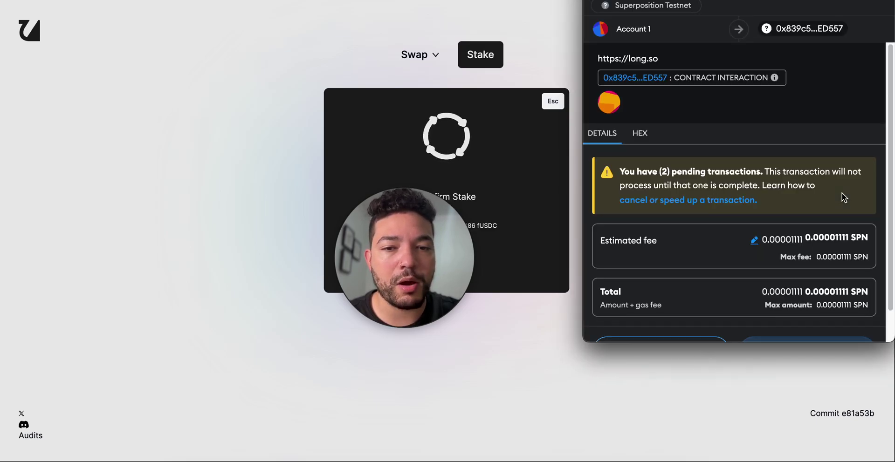
pyautogui.scroll(-2, 832, 249)
pyautogui.click(768, 322)
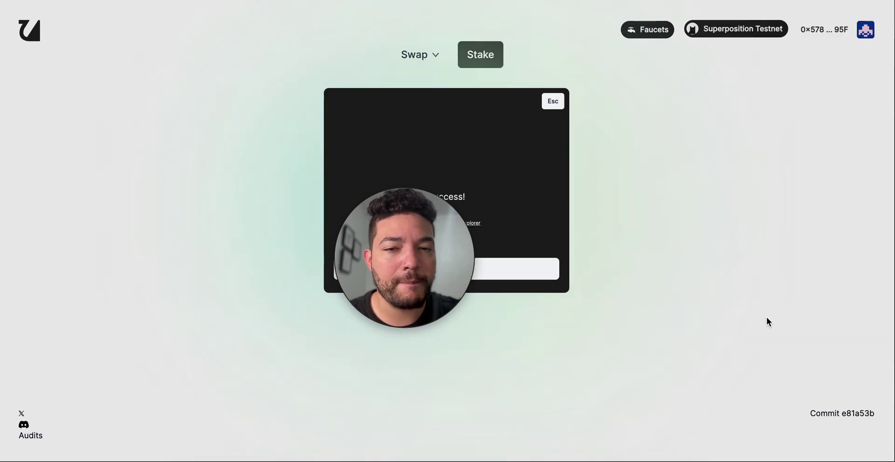
# - Close the stake's success dialog and review the active positions and the list of all pools
pyautogui.moveTo(412, 245); pyautogui.dragTo(688, 206)
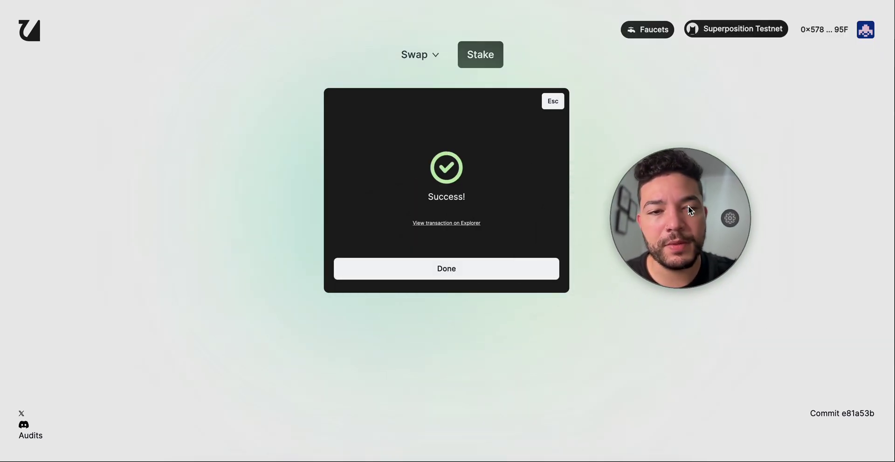
pyautogui.click(482, 270)
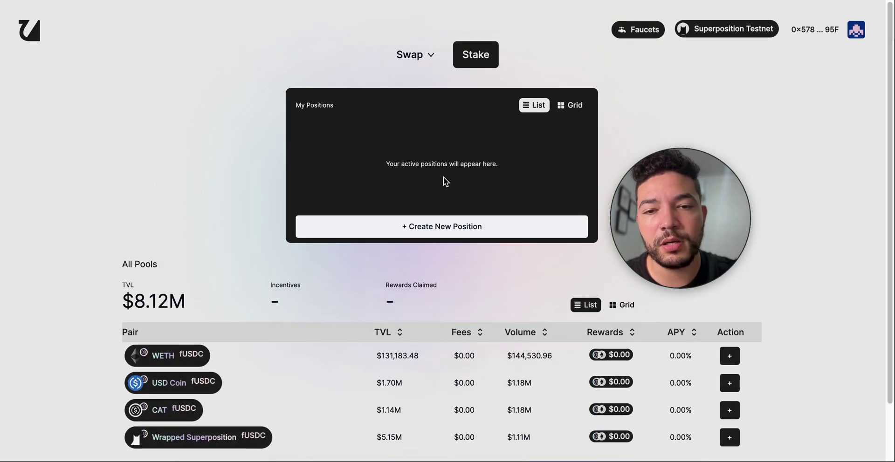
pyautogui.scroll(-2, 438, 233)
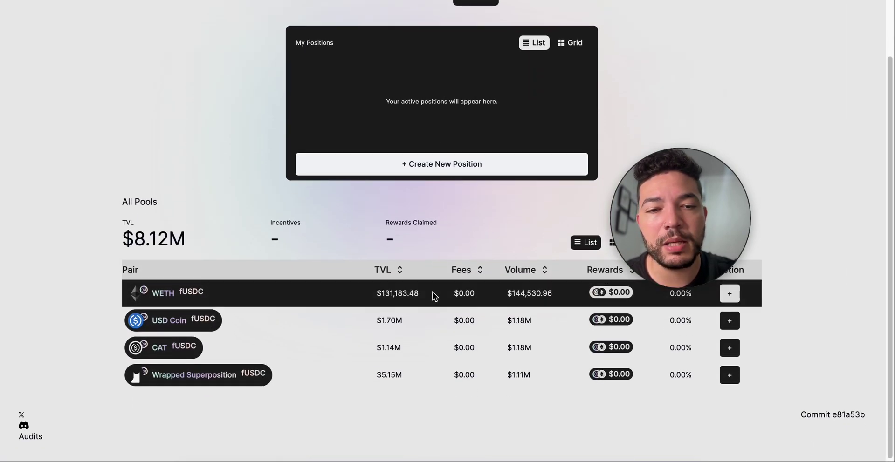
pyautogui.scroll(2, 432, 292)
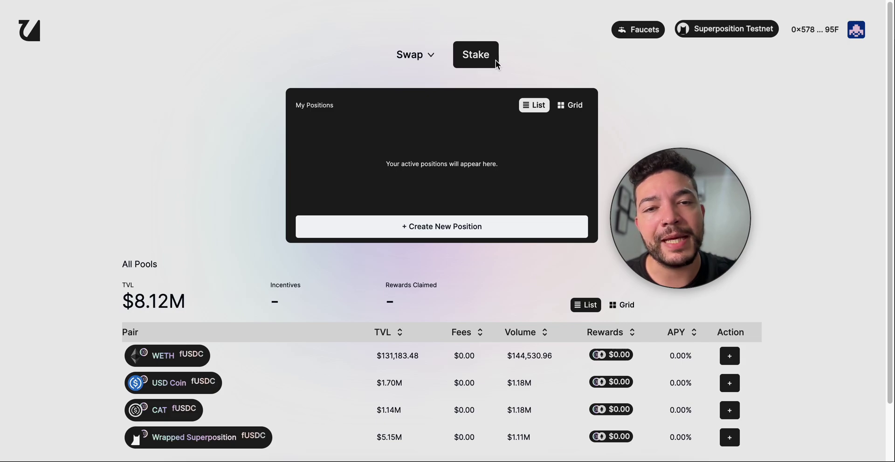
# - Return to the Longtail swap form, then switch to the Medium article and review its $FLY staking and "What's next?" sections
pyautogui.click(411, 56)
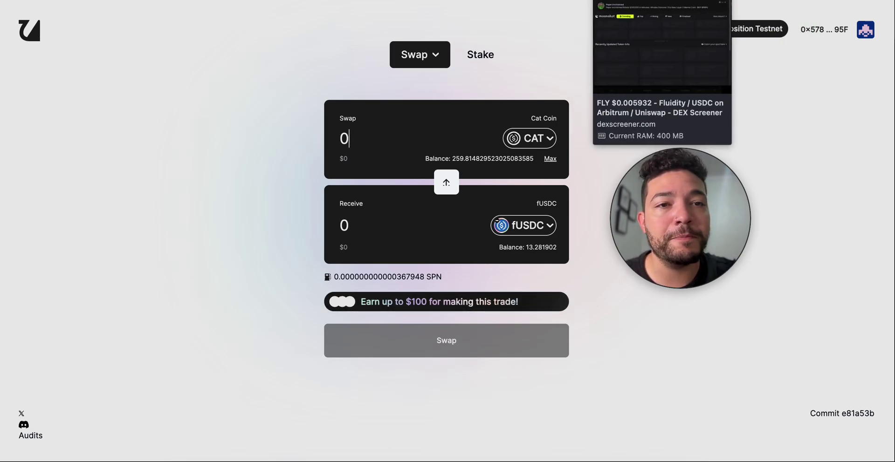
pyautogui.click(592, 1)
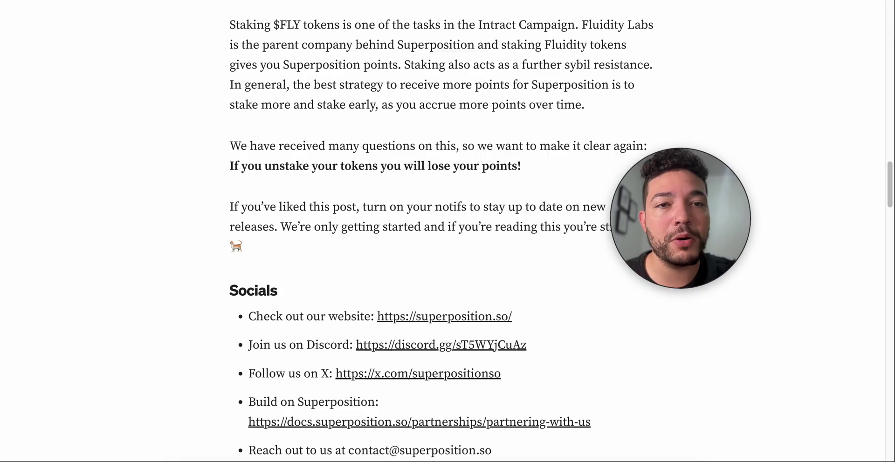
pyautogui.scroll(-1, 440, 205)
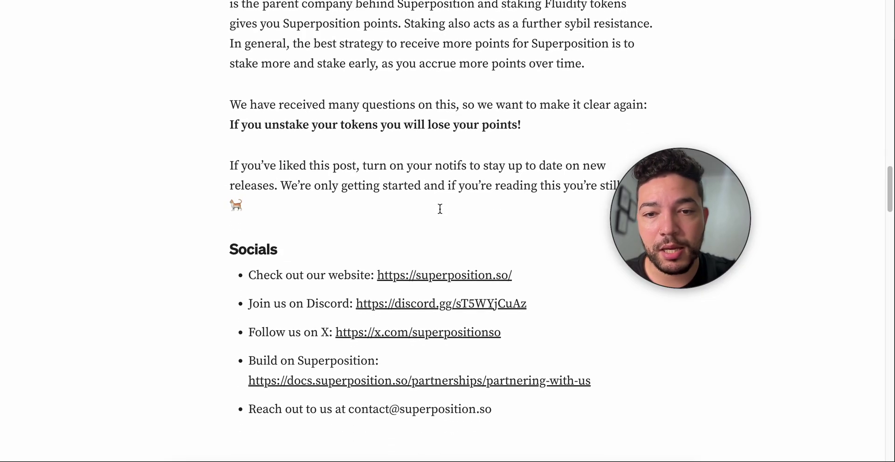
pyautogui.scroll(2, 439, 208)
pyautogui.scroll(9, 440, 207)
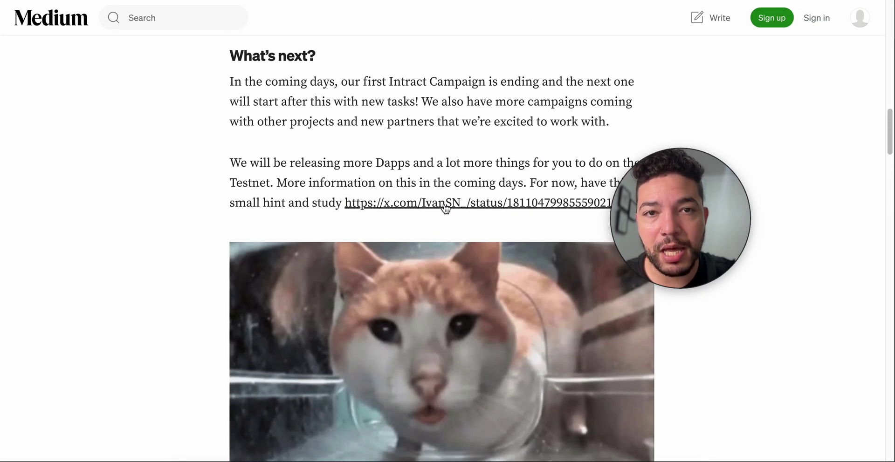